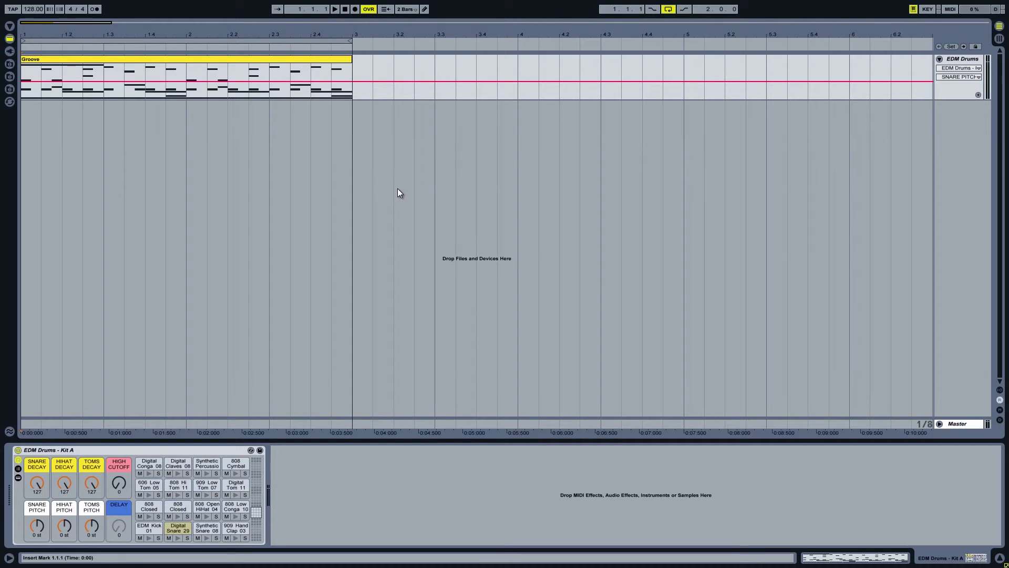
Start playback of the Groove clip on the EDM Drums - Kit A track.
{"action": "key", "text": "space"}
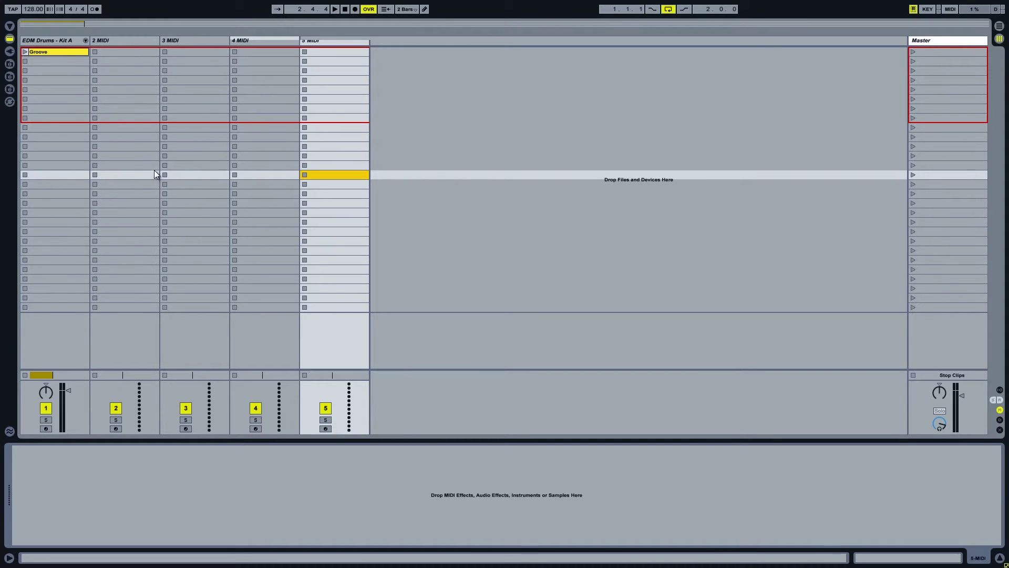
Select the new 2 MIDI track so it can be renamed.
{"action": "left_click", "coordinate": [116, 42]}
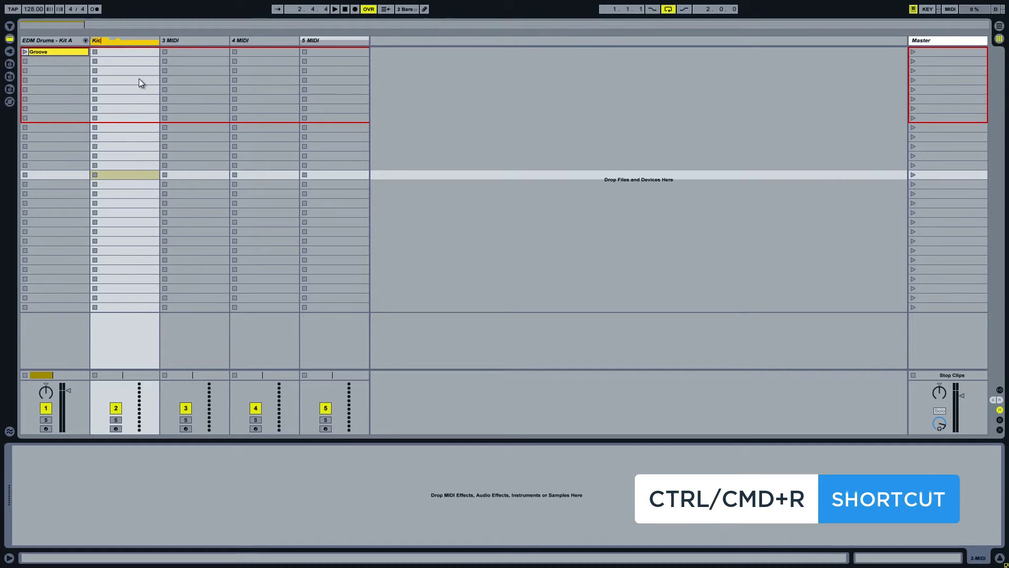
Rename the MIDI tracks 'Kick, Snare & Clap', 'Hi-Hats' and 'Toms, Congas & Misc.'.
{"action": "type", "text": ", Snare & Clap"}
{"action": "key", "text": "Tab"}
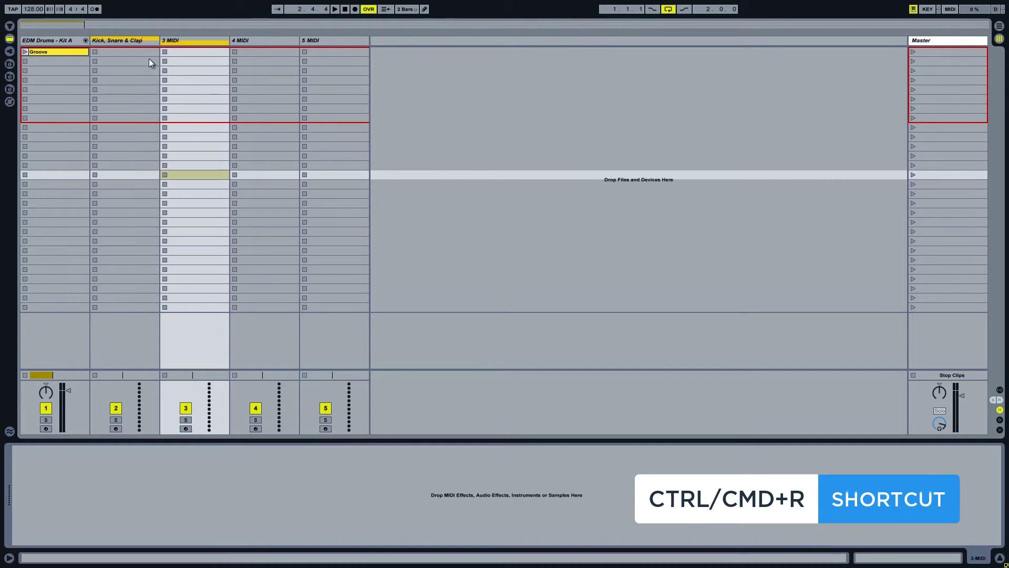
{"action": "key", "text": "ctrl+r"}
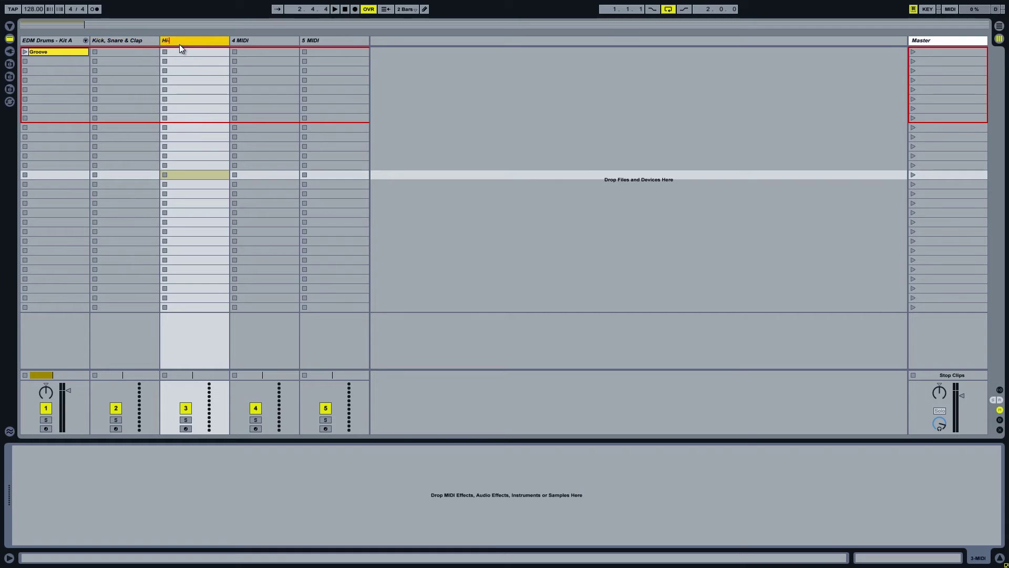
{"action": "type", "text": "Hi-Hats"}
{"action": "key", "text": "Return"}
{"action": "left_click", "coordinate": [249, 43]}
{"action": "key", "text": "ctrl+r"}
{"action": "type", "text": "Toms, Congas &"}
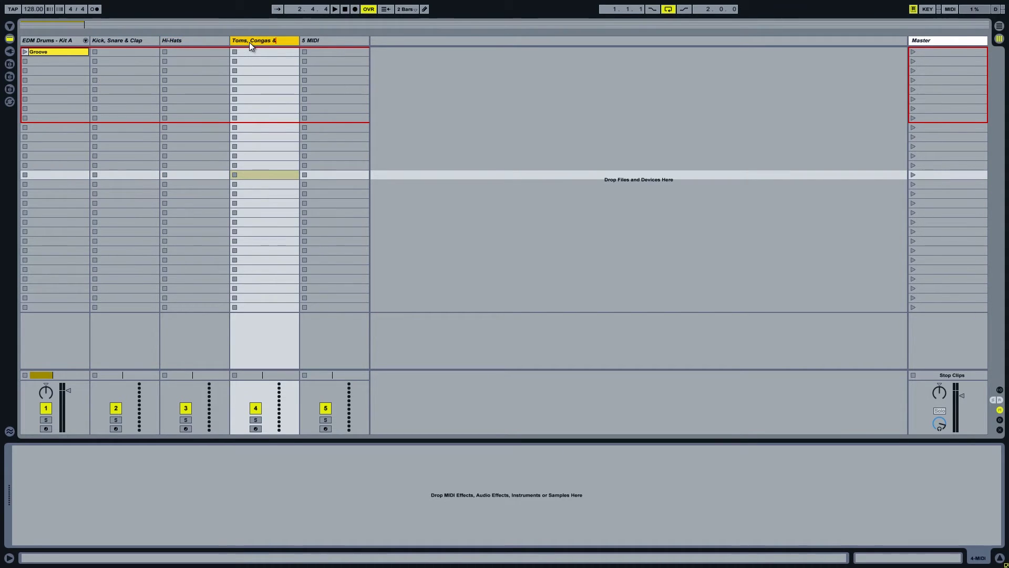
{"action": "type", "text": " Misc."}
{"action": "left_click", "coordinate": [308, 42]}
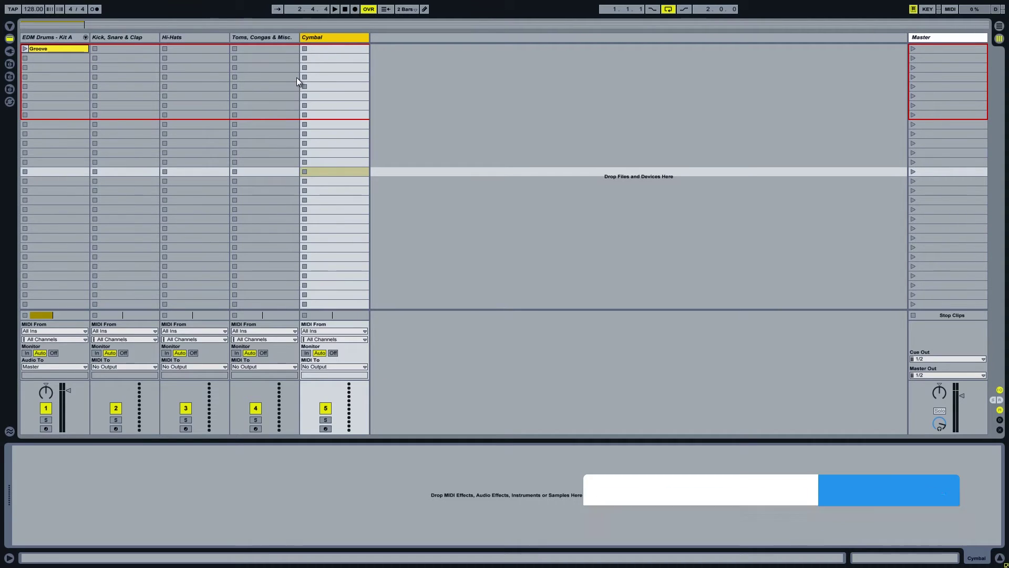
Route all four part tracks' MIDI to EDM Drums - Kit A and set its monitoring to In.
{"action": "left_click", "coordinate": [119, 366]}
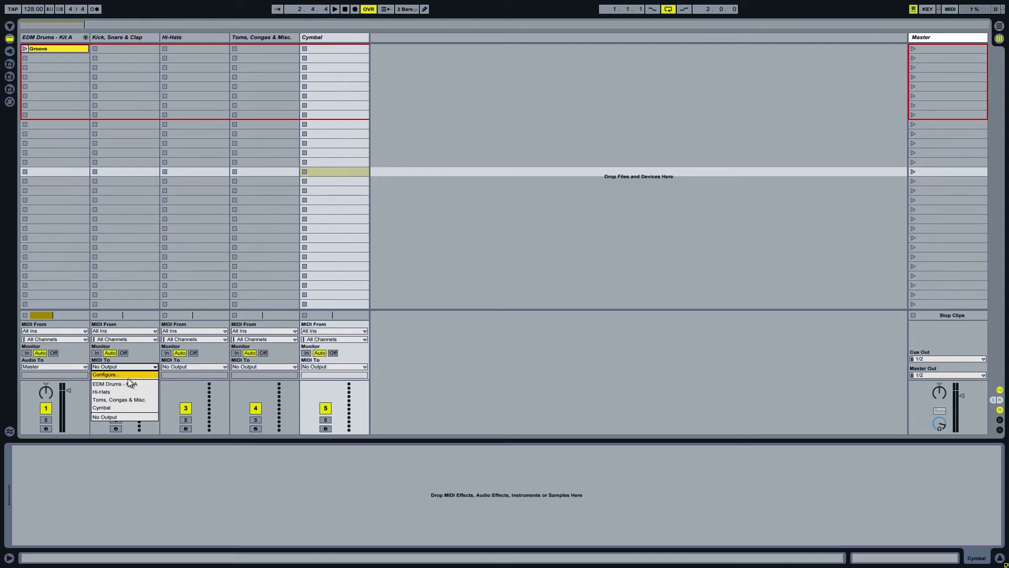
{"action": "left_click", "coordinate": [130, 384]}
{"action": "left_click", "coordinate": [184, 366]}
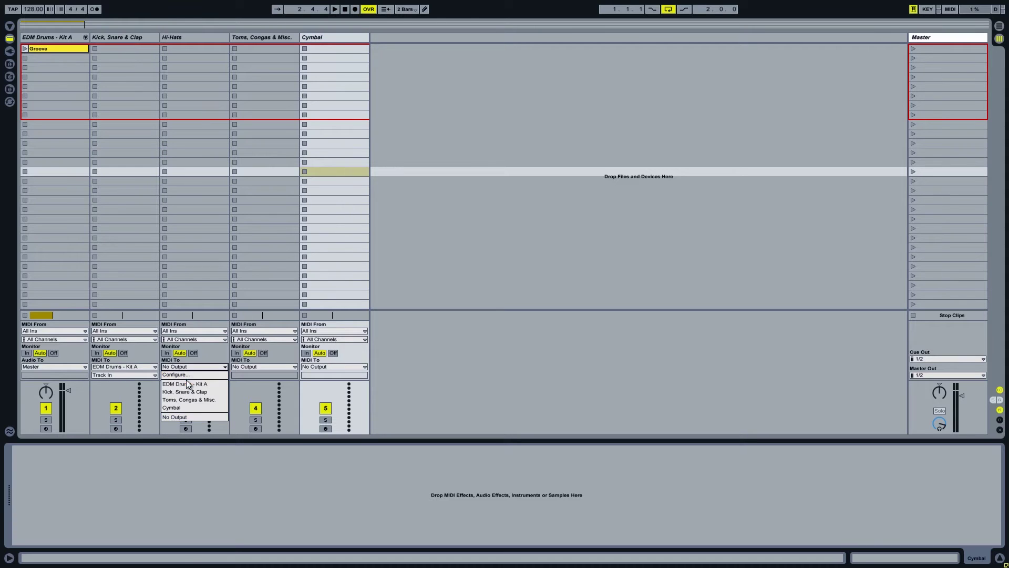
{"action": "left_click", "coordinate": [186, 383]}
{"action": "left_click", "coordinate": [263, 367]}
{"action": "left_click", "coordinate": [257, 383]}
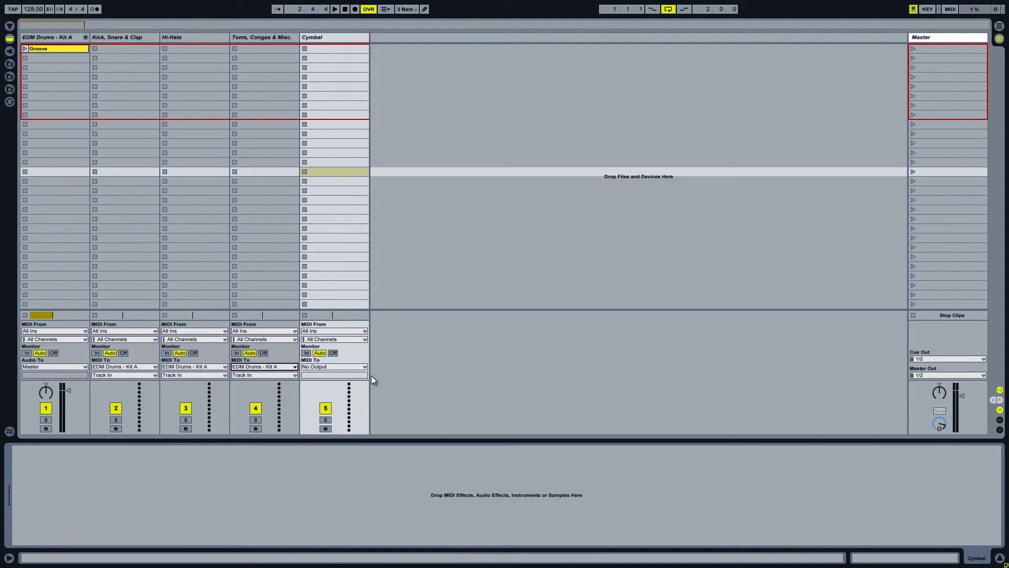
{"action": "left_click", "coordinate": [335, 367]}
{"action": "left_click", "coordinate": [340, 383]}
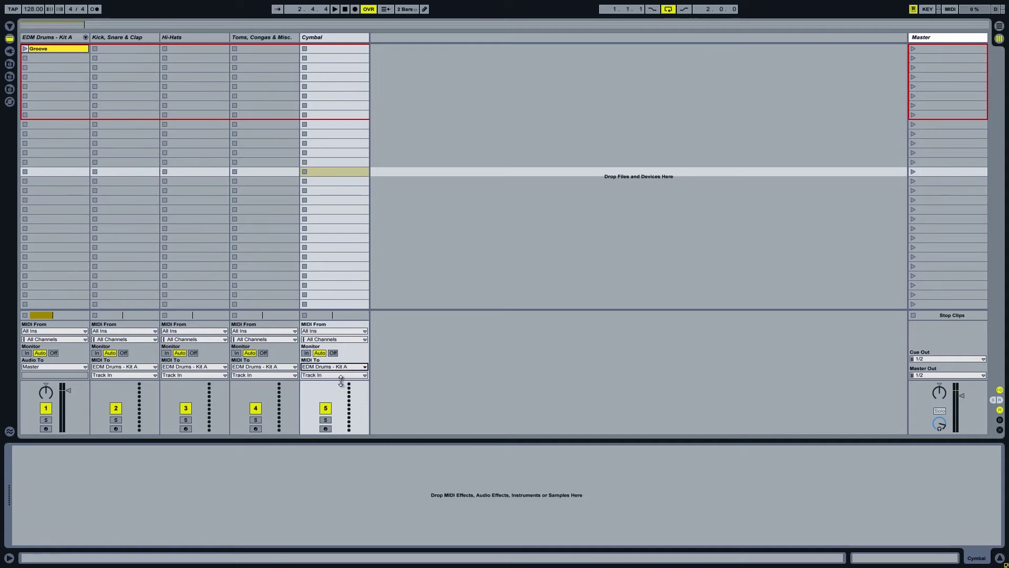
{"action": "left_click", "coordinate": [26, 353]}
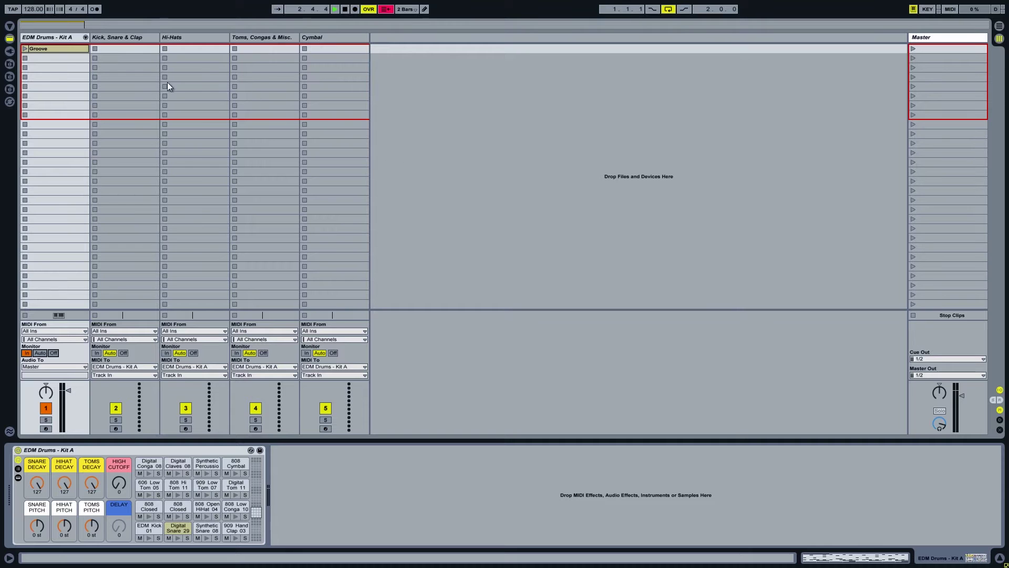
Drag the Groove clip from EDM Drums - Kit A into Kick, Snare & Clap's first slot.
{"action": "left_click_drag", "start_coordinate": [68, 50], "coordinate": [99, 52]}
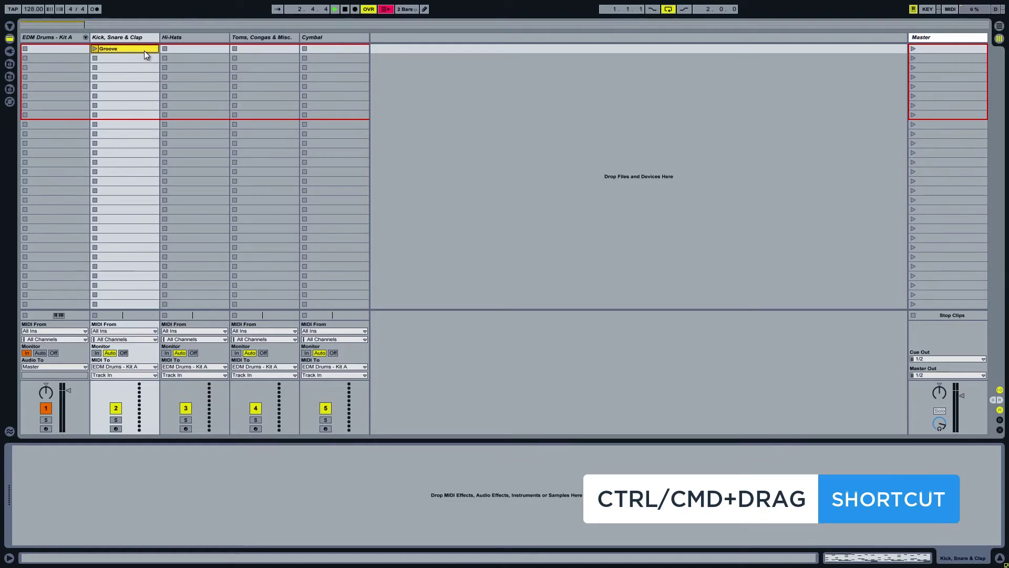
Copy the Groove clip into the Hi-Hats track and show the Kick, Snare & Clap copy's notes.
{"action": "left_click_drag", "start_coordinate": [144, 51], "coordinate": [305, 46]}
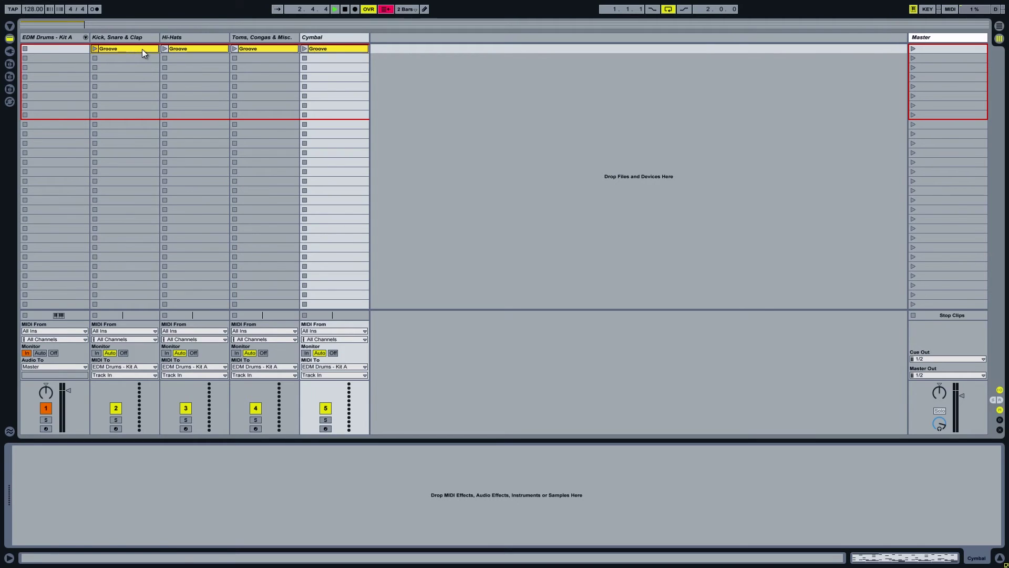
{"action": "double_click", "coordinate": [142, 49]}
Strip conga, tom, hi-hat, cymbal, percussion and claves notes from the Kick, Snare & Clap Groove.
{"action": "left_click_drag", "start_coordinate": [239, 401], "coordinate": [955, 461]}
{"action": "key", "text": "Delete"}
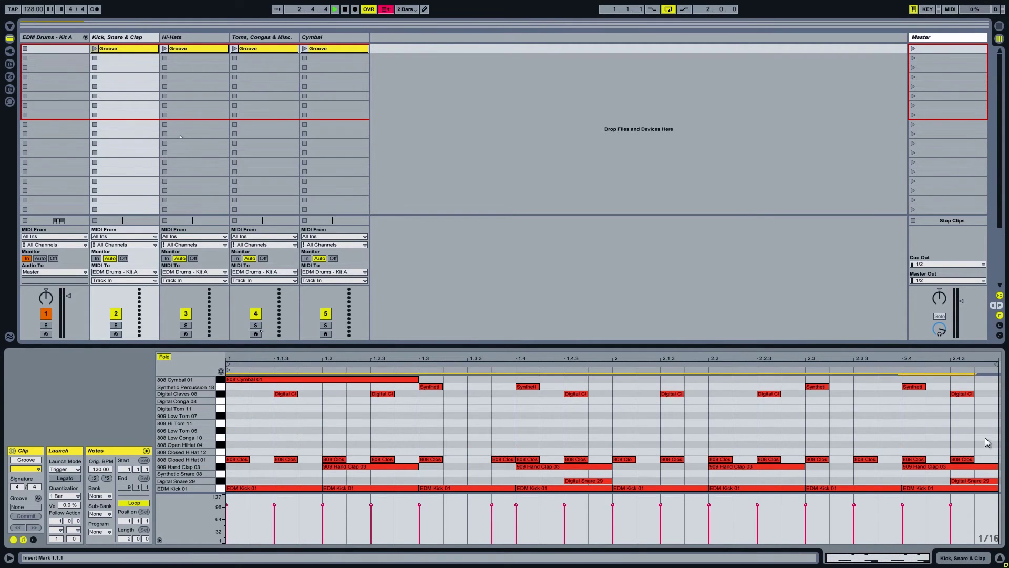
{"action": "left_click_drag", "start_coordinate": [989, 430], "coordinate": [217, 330]}
{"action": "key", "text": "Delete"}
{"action": "left_click_drag", "start_coordinate": [232, 426], "coordinate": [933, 462]}
{"action": "key", "text": "Delete"}
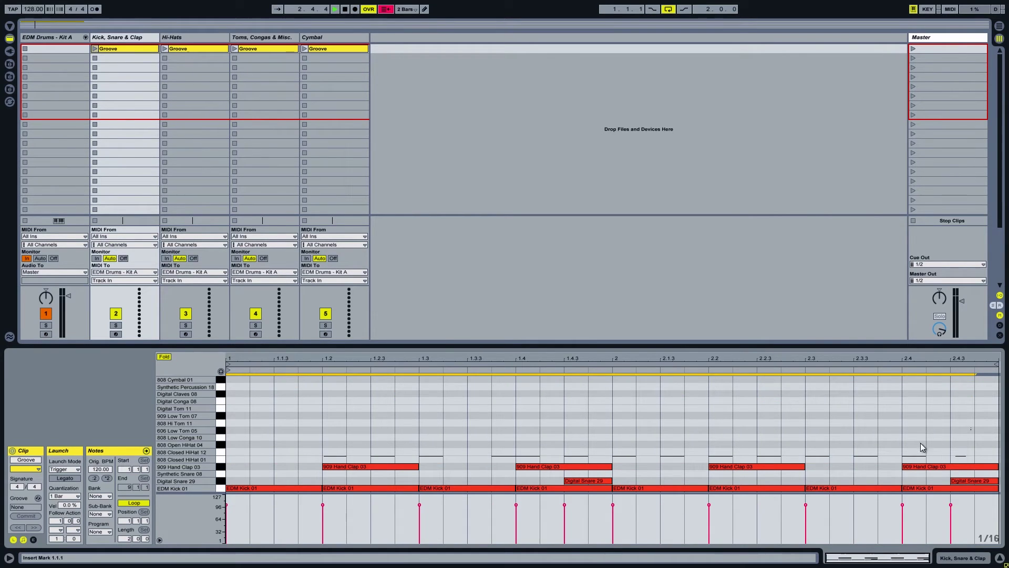
Reduce the Hi-Hats Groove to hi-hat notes, removing cymbal-to-tom rows and clap, snare, kick.
{"action": "left_click", "coordinate": [208, 48]}
{"action": "left_click_drag", "start_coordinate": [247, 440], "coordinate": [998, 373]}
{"action": "key", "text": "Delete"}
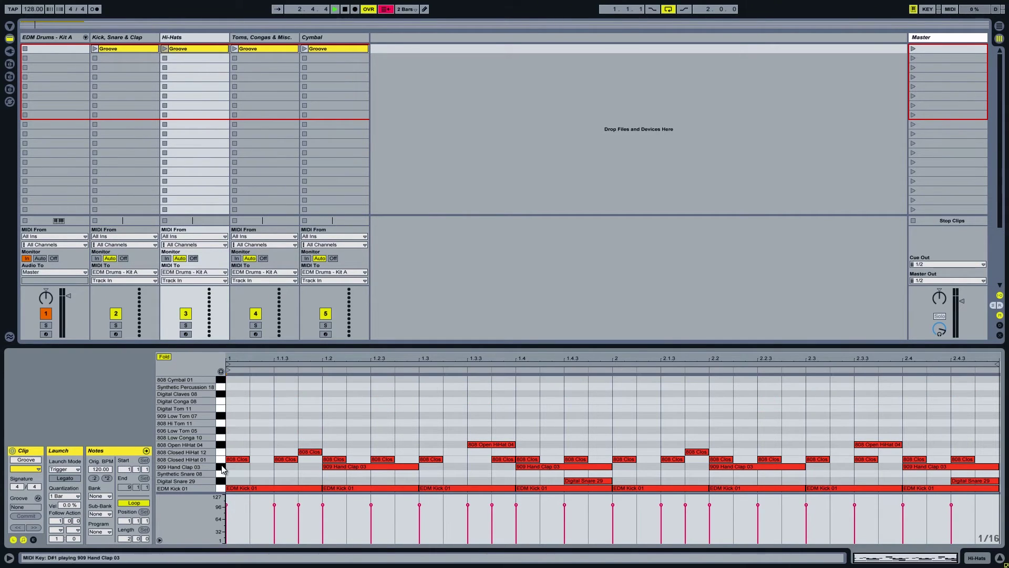
{"action": "left_click_drag", "start_coordinate": [284, 488], "coordinate": [999, 465]}
{"action": "key", "text": "Delete"}
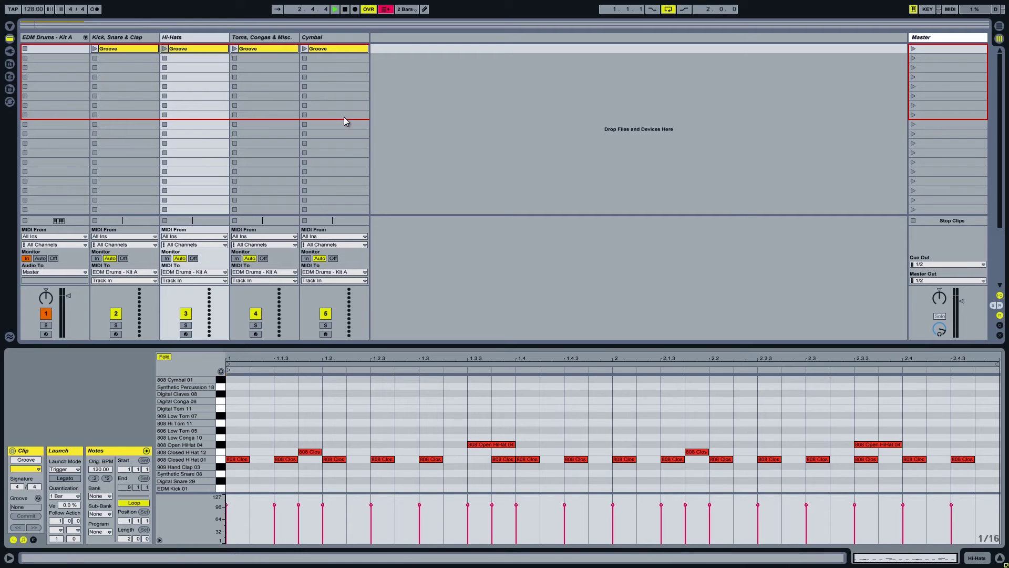
Remove the 808 Cymbal 01, hi-hat, clap, snare and kick notes from the Toms, Congas & Misc. clip.
{"action": "left_click", "coordinate": [273, 50]}
{"action": "double_click", "coordinate": [247, 379]}
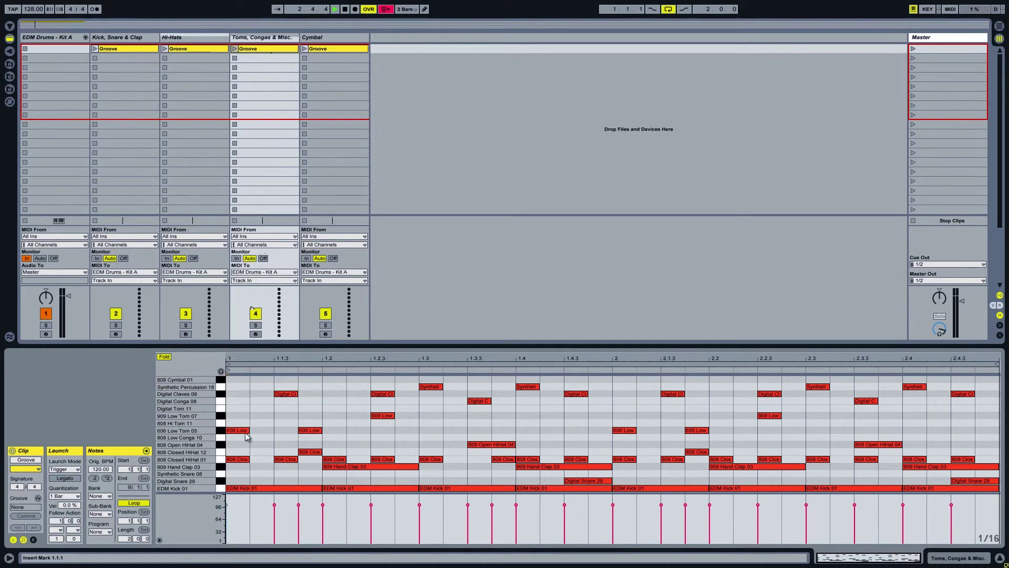
{"action": "left_click_drag", "start_coordinate": [240, 447], "coordinate": [967, 531]}
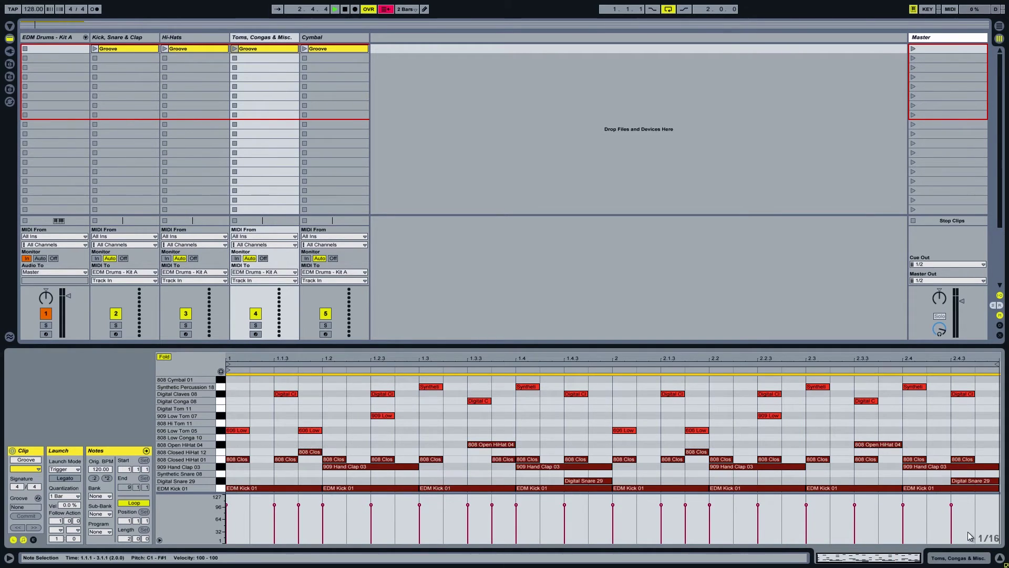
{"action": "key", "text": "Delete"}
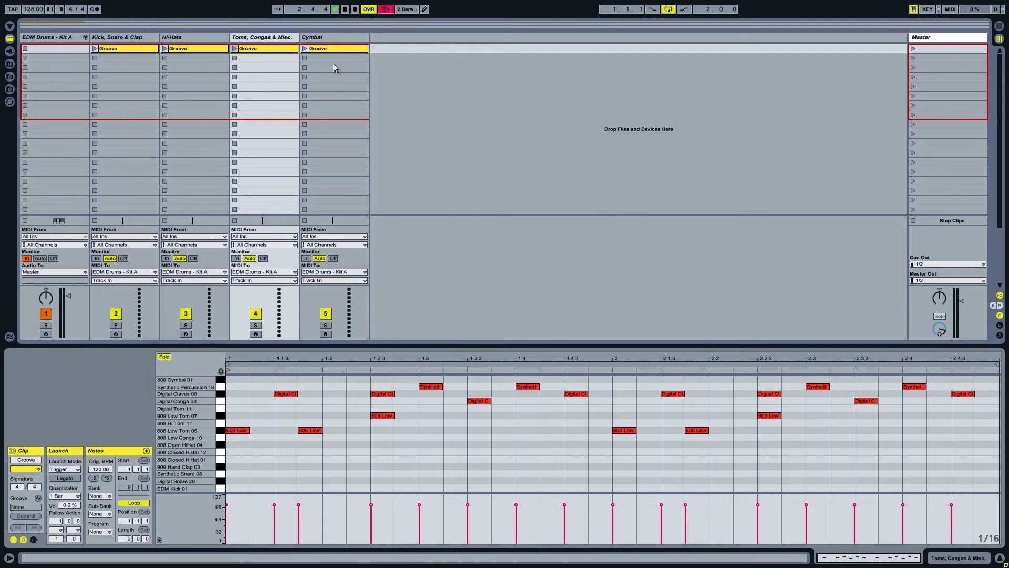
Delete Digital Claves 08 through EDM Kick 01 and Synthetic Percussion 18 notes from the Cymbal clip.
{"action": "left_click", "coordinate": [338, 50]}
{"action": "left_click_drag", "start_coordinate": [229, 390], "coordinate": [975, 540]}
{"action": "key", "text": "Delete"}
{"action": "left_click_drag", "start_coordinate": [418, 418], "coordinate": [935, 389]}
{"action": "key", "text": "Delete"}
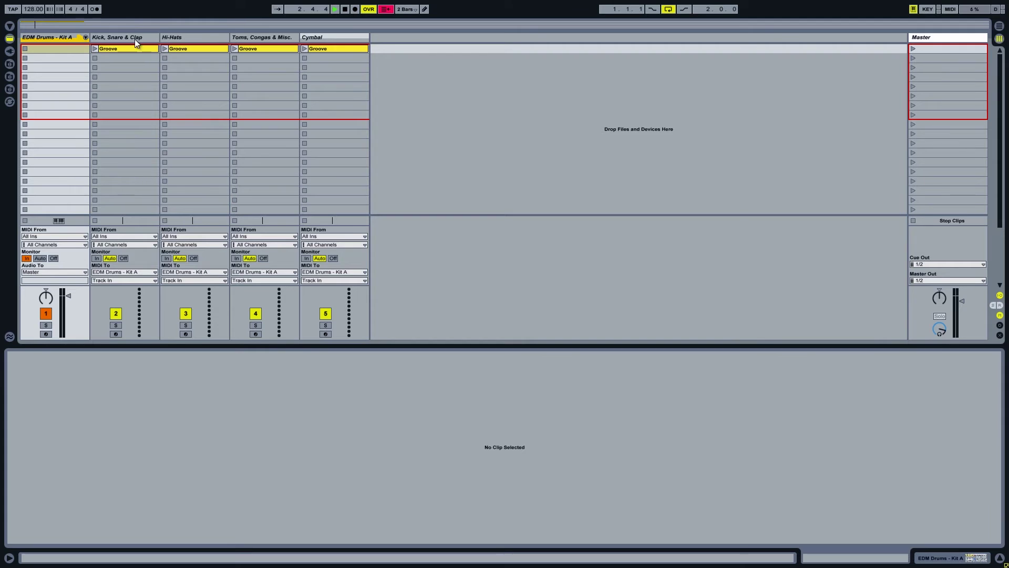
Group EDM Drums - Kit A and the four part tracks into 1 Group, then fold it.
{"action": "left_click", "coordinate": [354, 36], "text": "shift"}
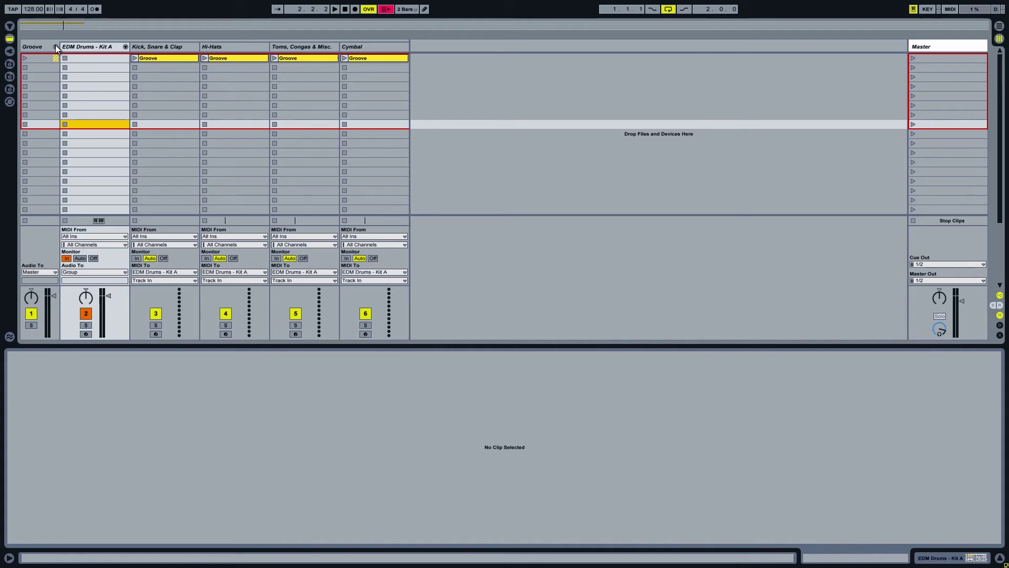
{"action": "left_click", "coordinate": [55, 45]}
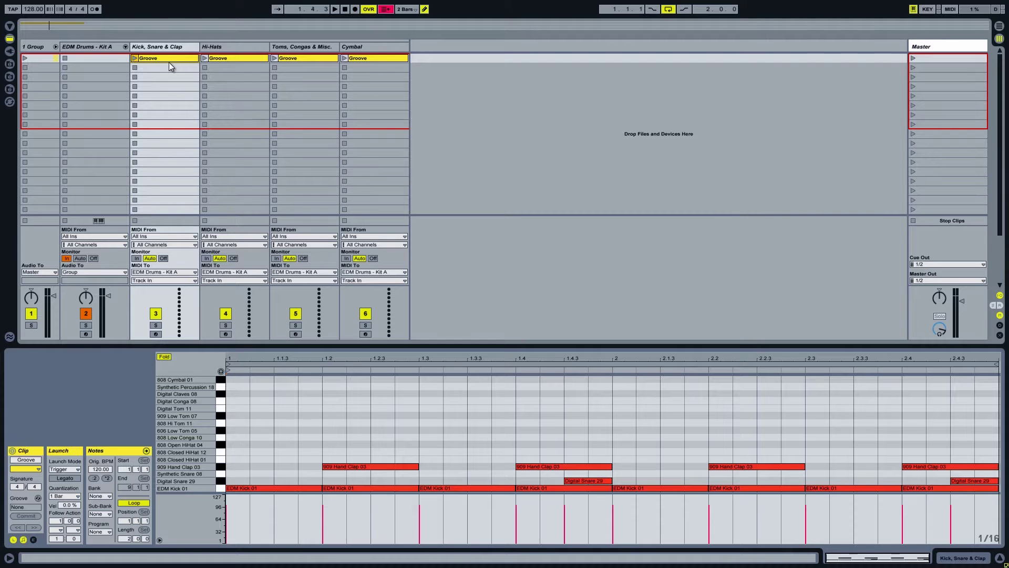
Duplicate the Kick, Snare & Clap Groove into scene 2 and remove all its EDM Kick 01 notes.
{"action": "left_click_drag", "start_coordinate": [170, 59], "coordinate": [171, 69]}
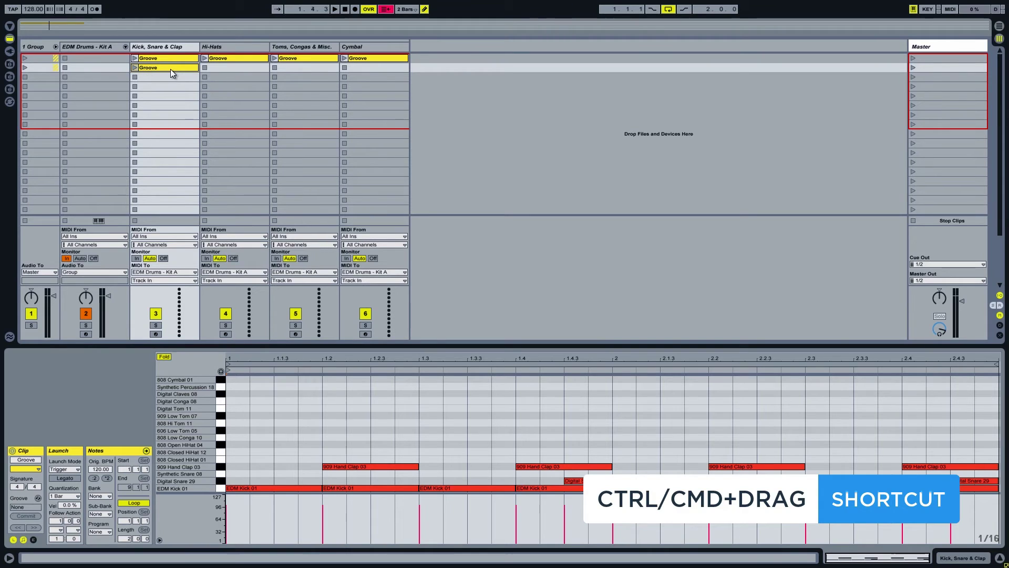
{"action": "left_click", "coordinate": [248, 487]}
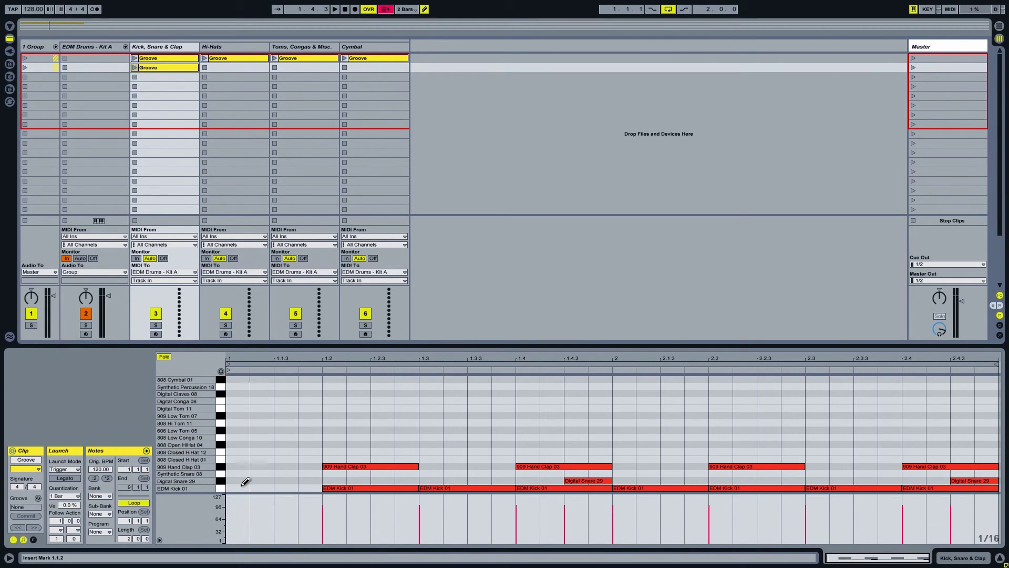
{"action": "left_click_drag", "start_coordinate": [311, 485], "coordinate": [939, 485]}
{"action": "key", "text": "Delete"}
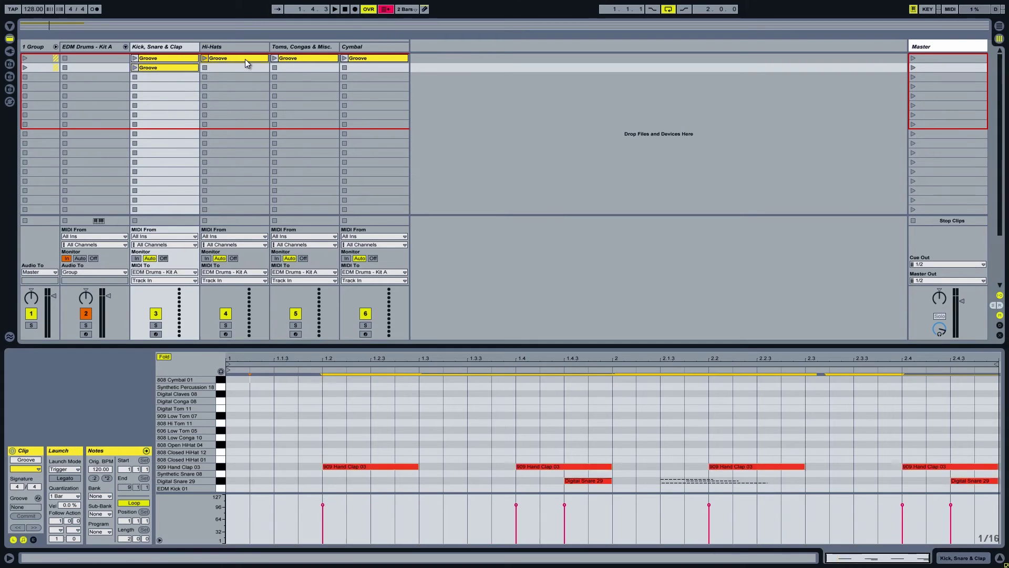
Duplicate the Hi-Hats Groove into the row below and delete its 808 Closed HiHat 01 notes.
{"action": "left_click_drag", "start_coordinate": [244, 59], "coordinate": [244, 67]}
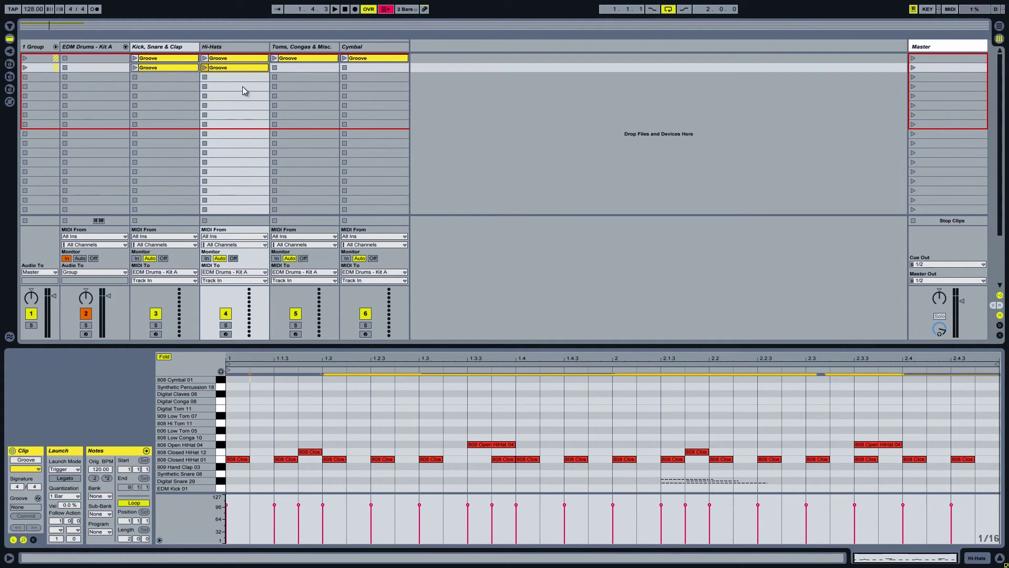
{"action": "left_click_drag", "start_coordinate": [238, 466], "coordinate": [964, 461]}
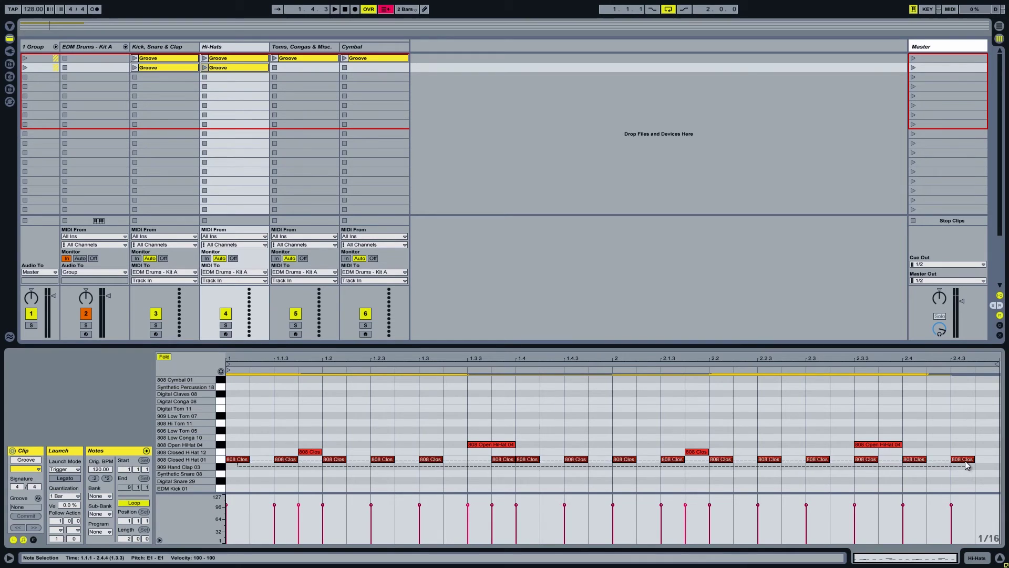
{"action": "key", "text": "Delete"}
Duplicate the Cymbal Groove into the row below and add cymbal hits at 1.3 and in bar 2.
{"action": "left_click", "coordinate": [364, 58]}
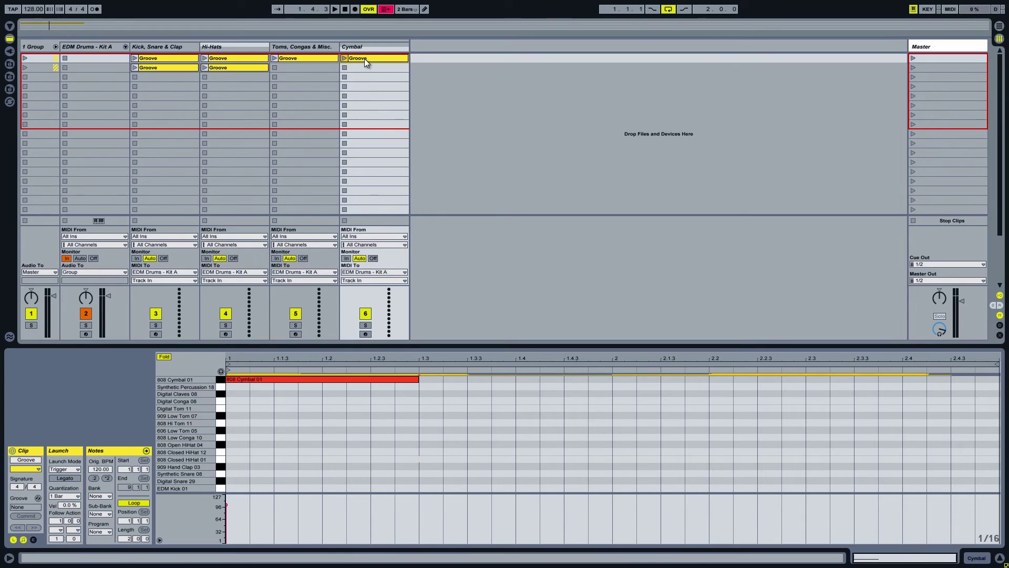
{"action": "left_click_drag", "start_coordinate": [364, 58], "coordinate": [365, 64]}
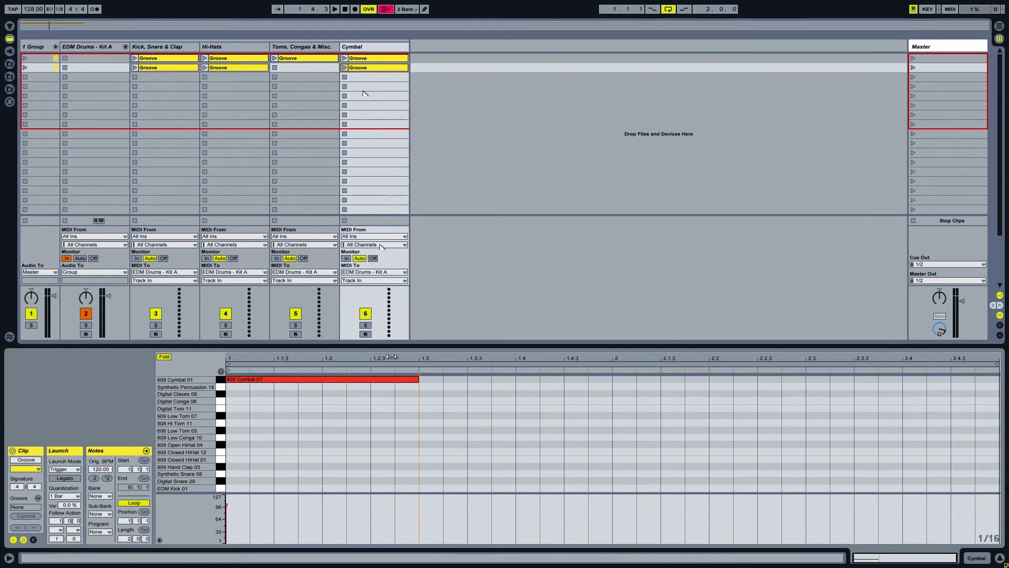
{"action": "double_click", "coordinate": [431, 382]}
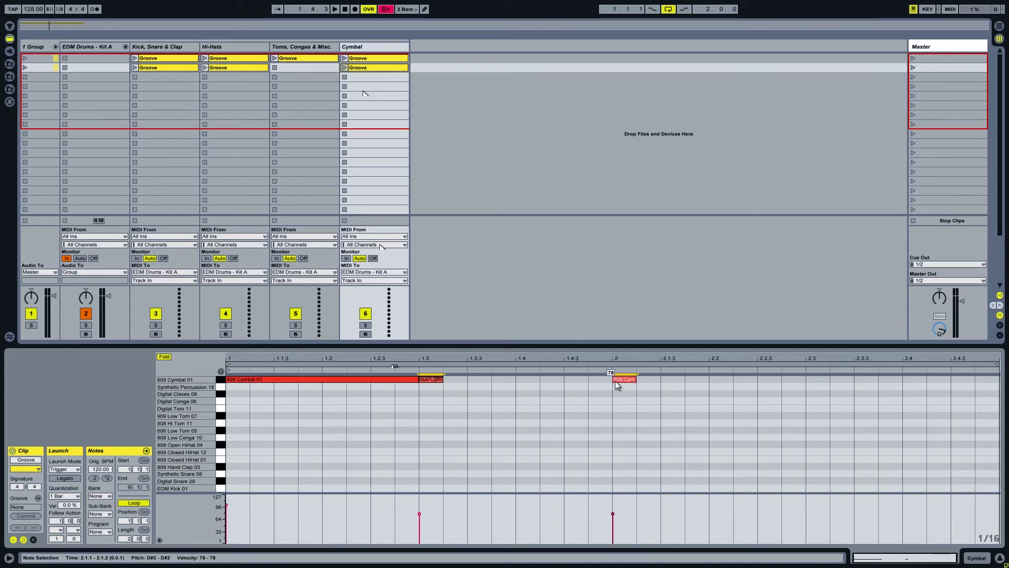
{"action": "double_click", "coordinate": [813, 379]}
Duplicate the Kick, Snare & Clap clip into row 3 and add a 1/16 clap roll from 2.3 to 2.4.4.
{"action": "left_click", "coordinate": [181, 67]}
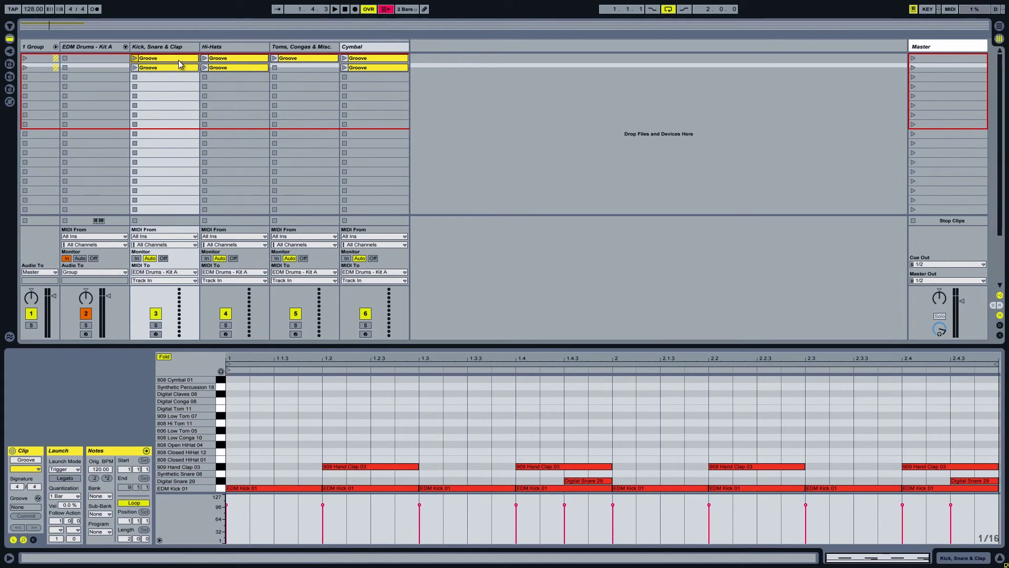
{"action": "left_click_drag", "start_coordinate": [179, 67], "coordinate": [180, 77]}
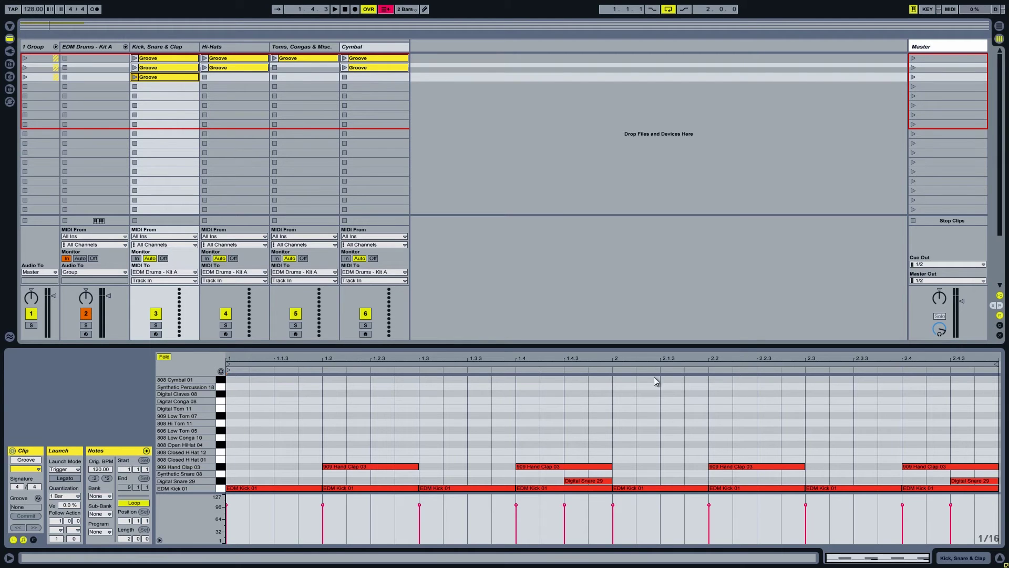
{"action": "double_click", "coordinate": [813, 467]}
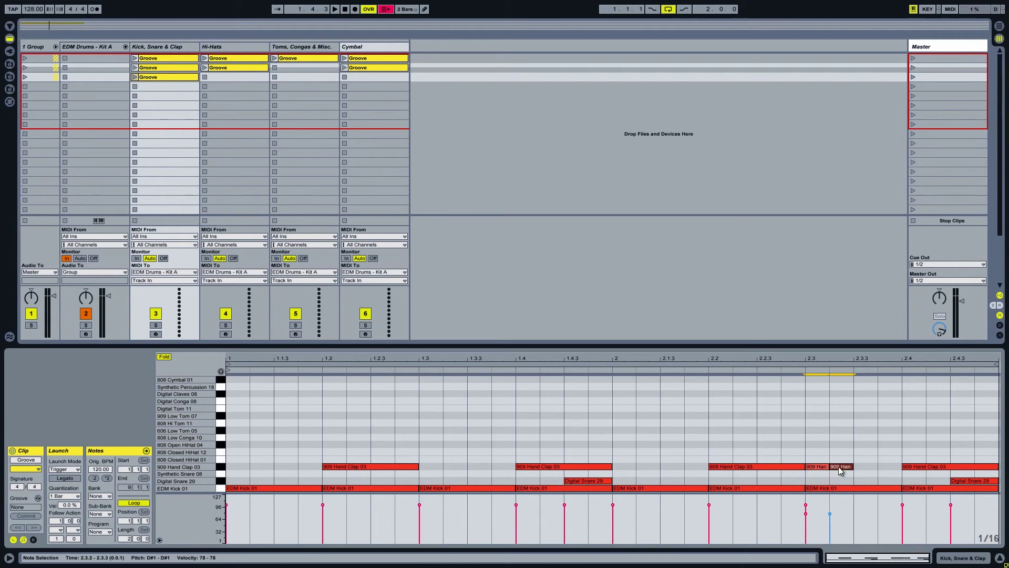
{"action": "double_click", "coordinate": [840, 466]}
{"action": "double_click", "coordinate": [869, 466]}
{"action": "double_click", "coordinate": [883, 466]}
{"action": "double_click", "coordinate": [908, 467]}
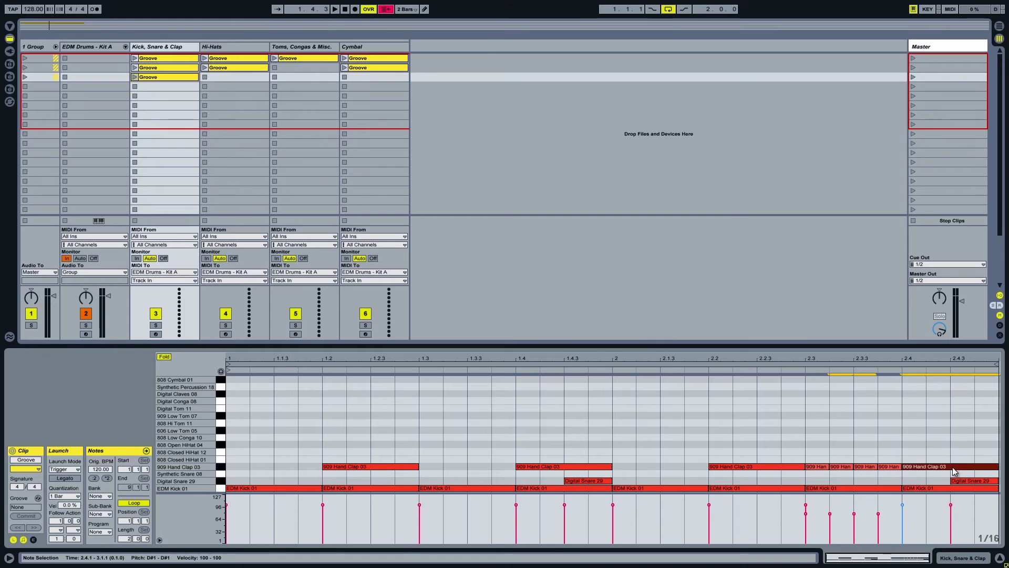
{"action": "double_click", "coordinate": [912, 466]}
{"action": "double_click", "coordinate": [962, 466]}
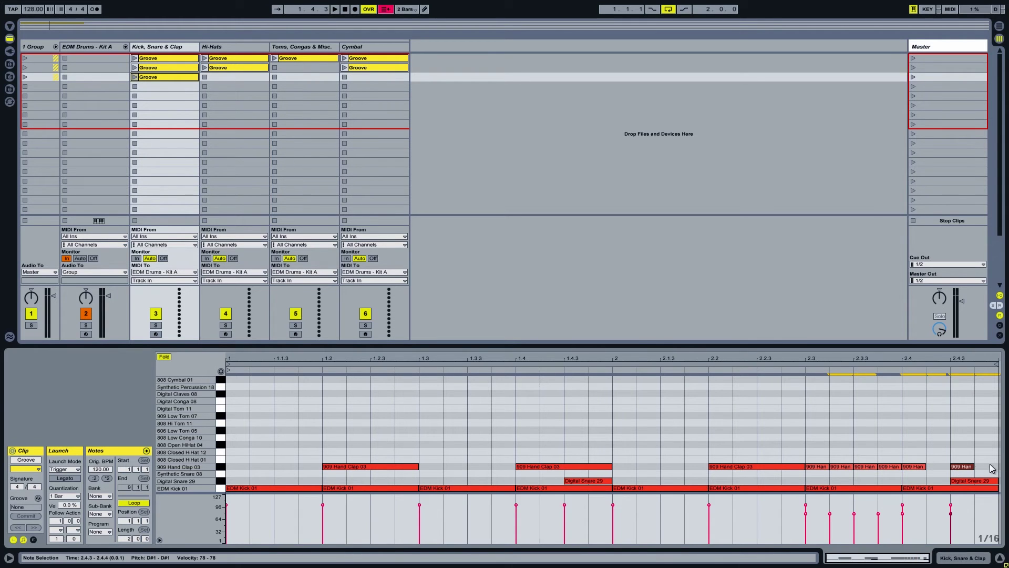
{"action": "double_click", "coordinate": [986, 466]}
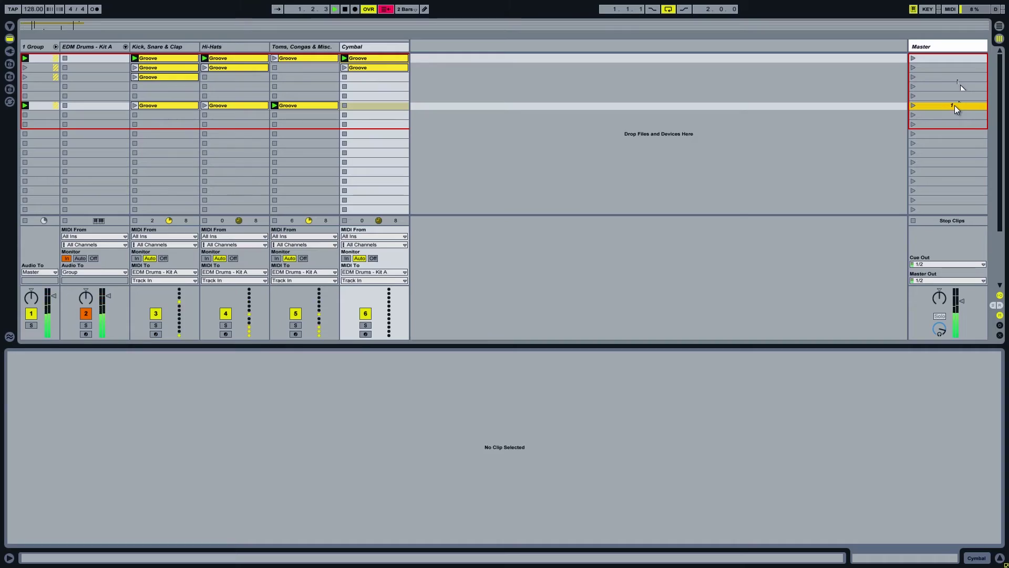
Capture the currently playing Groove clips as a new scene with Ctrl+Shift+I.
{"action": "key", "text": "ctrl+shift+i"}
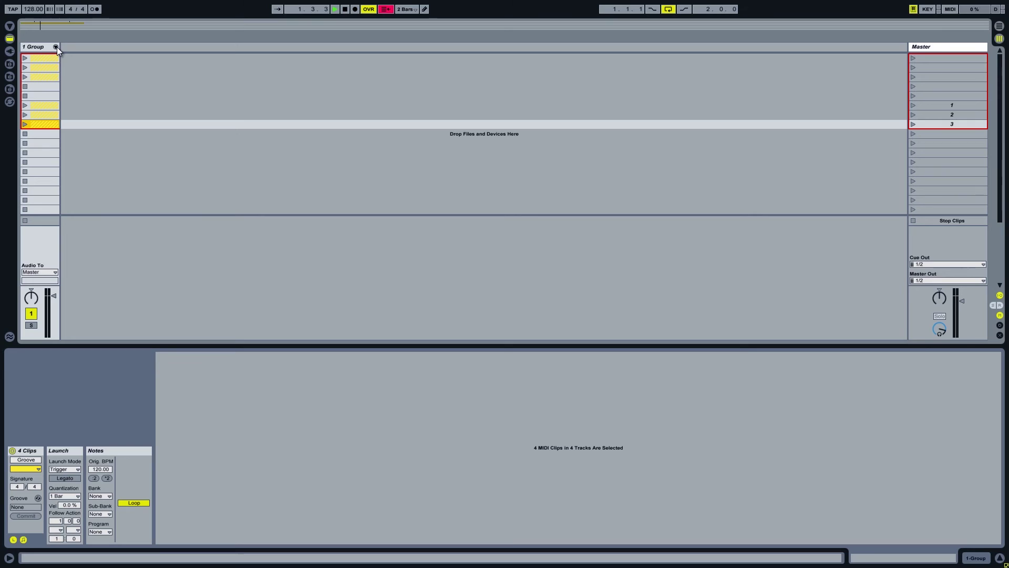
Unfold the drum group, show the EDM Drums - Kit A drum rack, and list Live's built-in devices.
{"action": "left_click", "coordinate": [56, 46]}
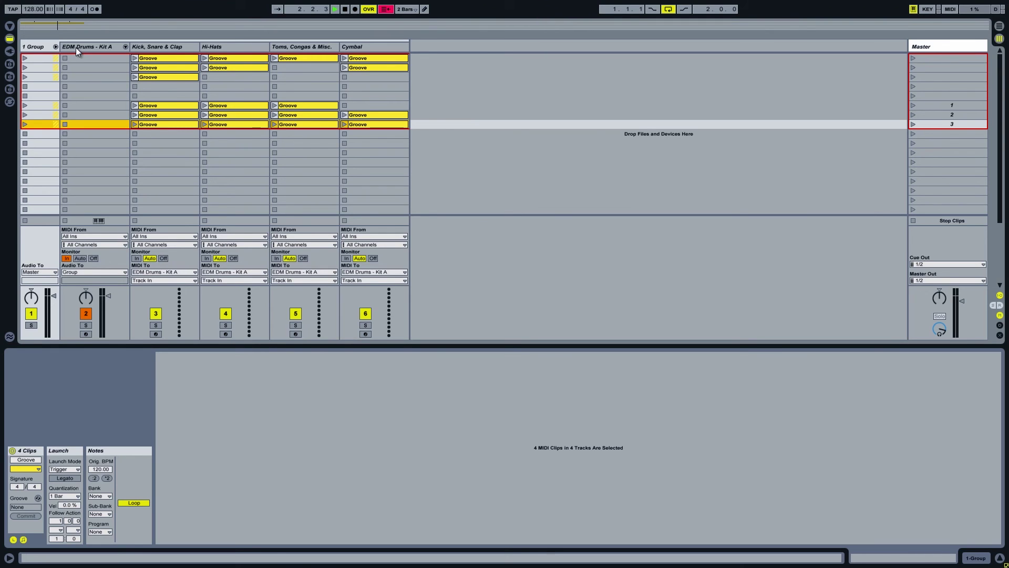
{"action": "left_click", "coordinate": [76, 47]}
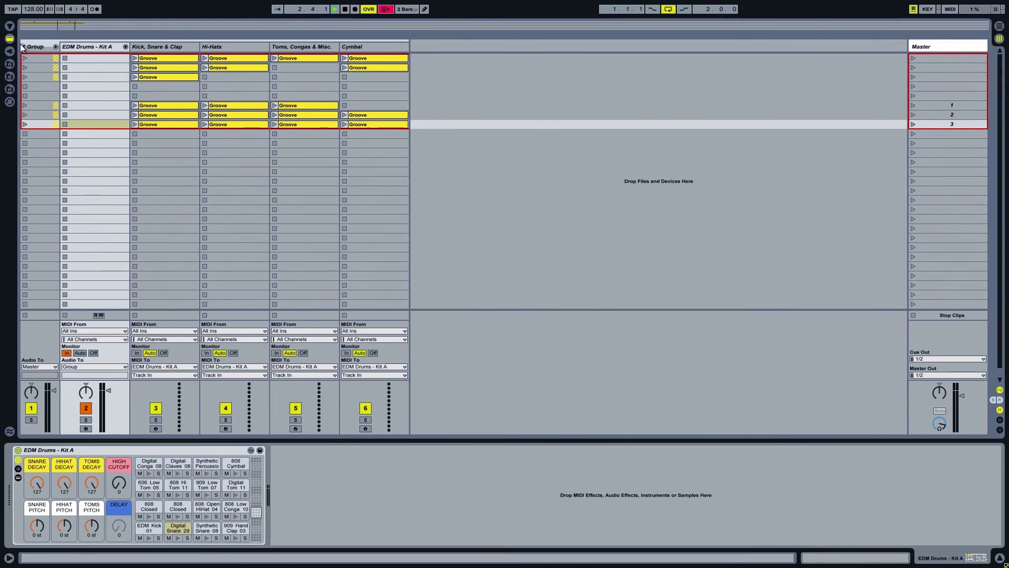
{"action": "left_click", "coordinate": [10, 39]}
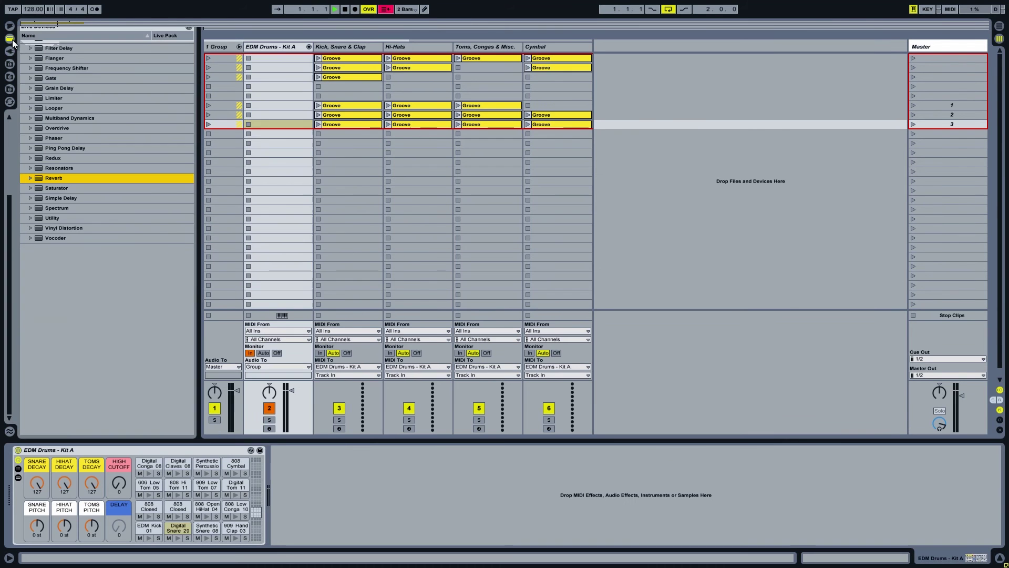
Expand the Reverb > Special presets and drag Basement toward the EDM Drums - Kit A rack.
{"action": "left_click", "coordinate": [30, 178]}
{"action": "left_click", "coordinate": [36, 208]}
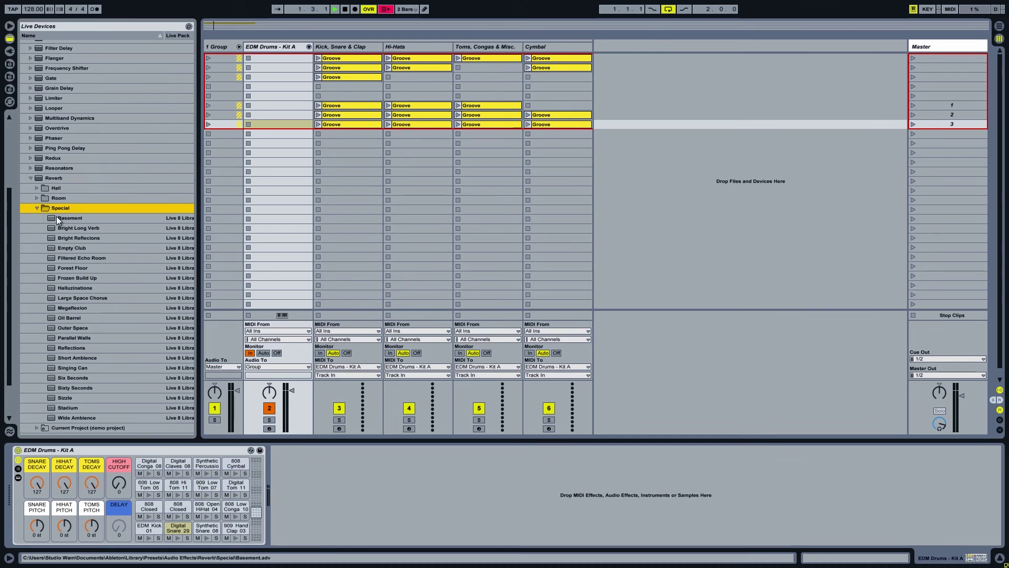
{"action": "left_click_drag", "start_coordinate": [56, 217], "coordinate": [323, 471]}
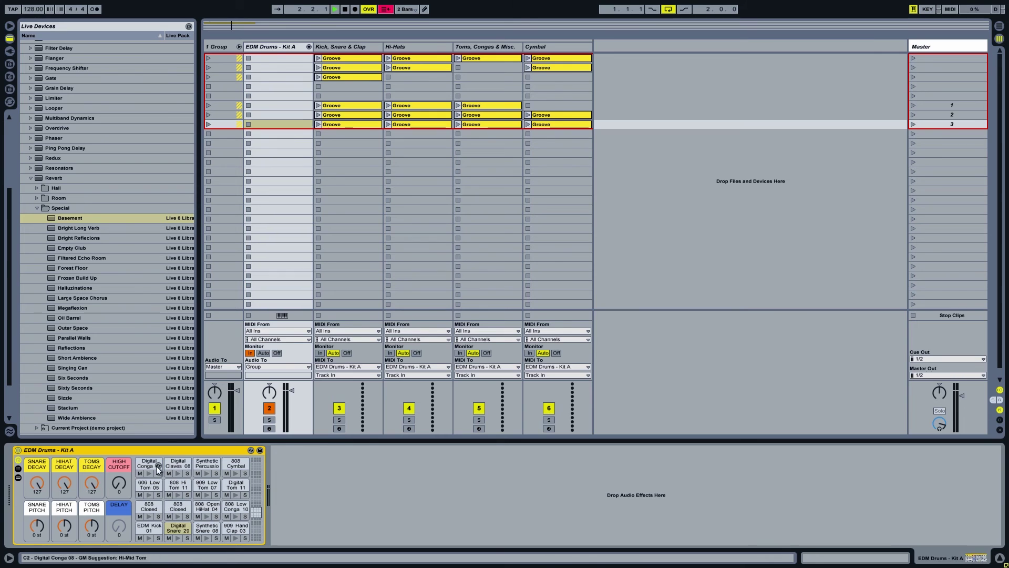
Show the drum rack's chain list and return area, then create a return chain inside it.
{"action": "left_click", "coordinate": [17, 469]}
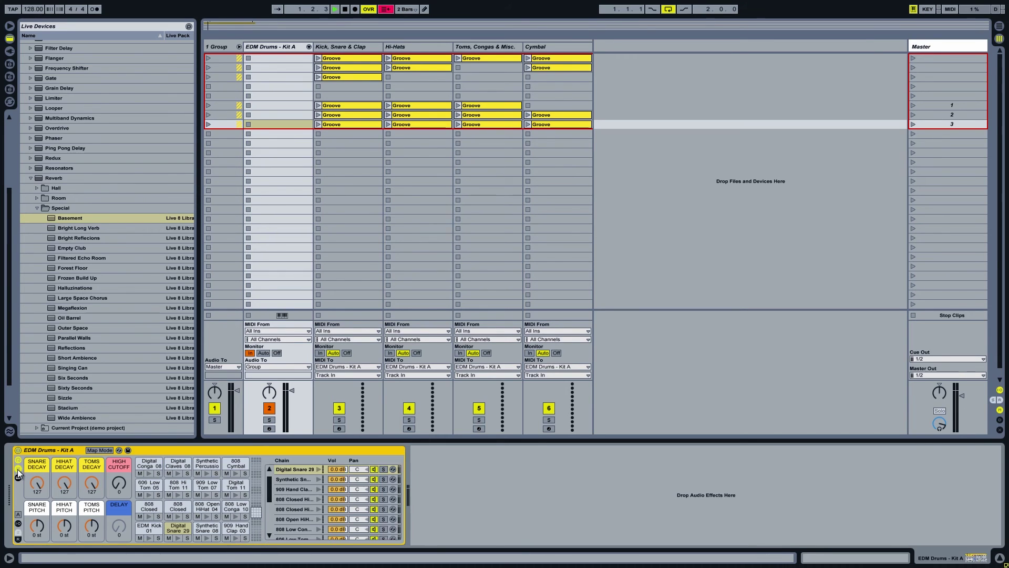
{"action": "left_click", "coordinate": [18, 539]}
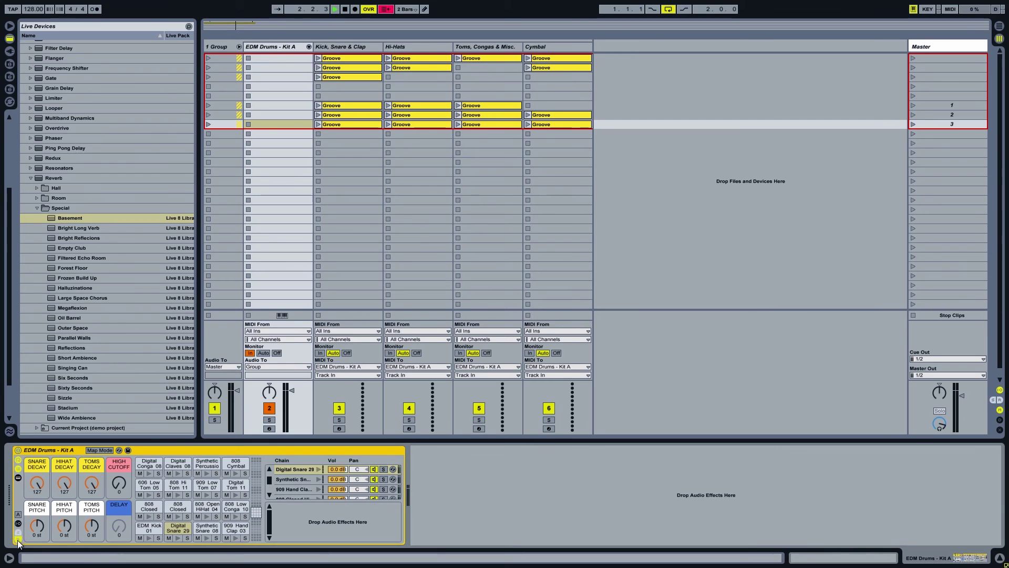
{"action": "right_click", "coordinate": [295, 515]}
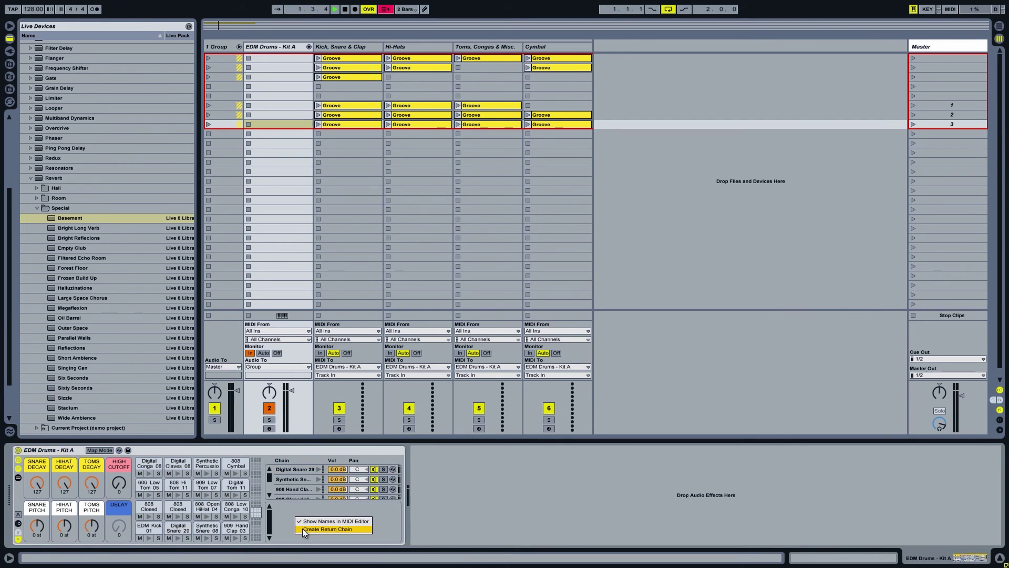
{"action": "left_click", "coordinate": [302, 528]}
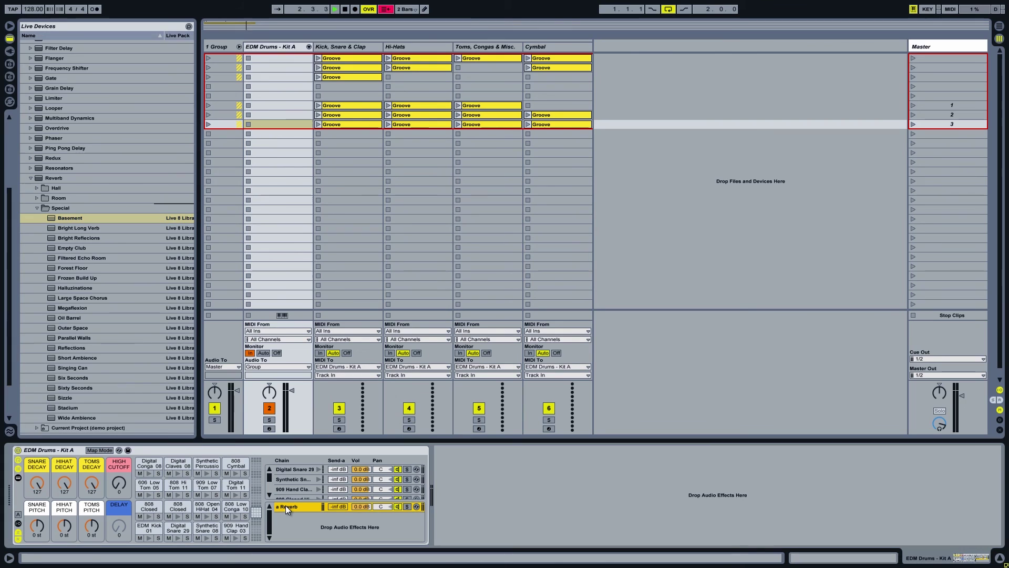
Raise Send-a to 0.0 dB on the closed and open hi-hat chains.
{"action": "left_click", "coordinate": [292, 489]}
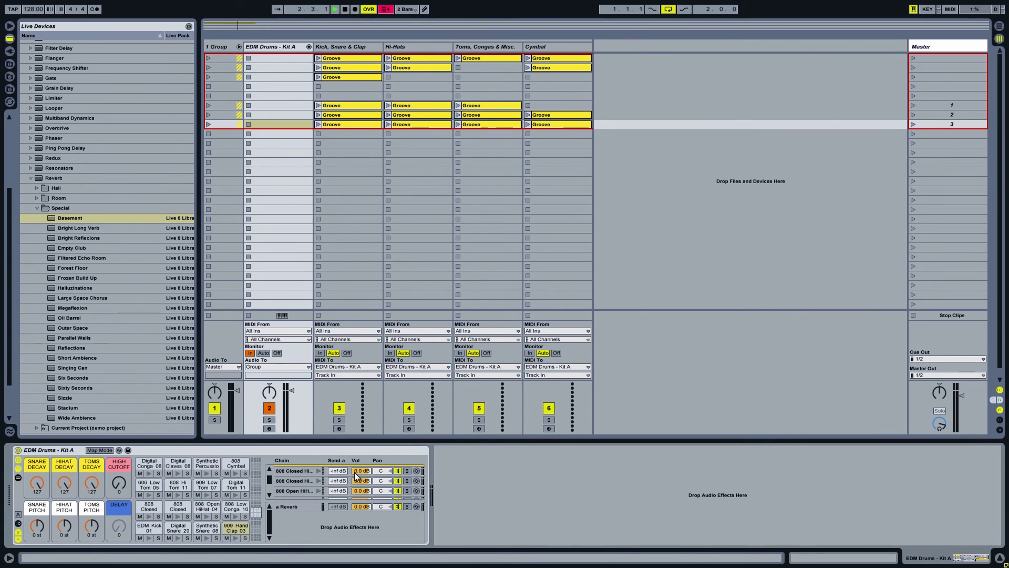
{"action": "left_click", "coordinate": [339, 479]}
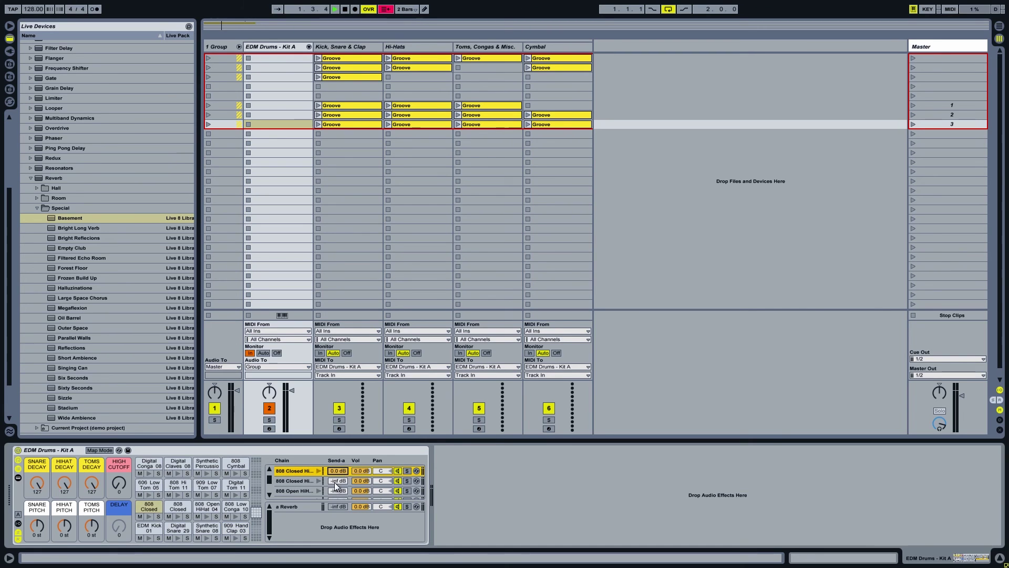
{"action": "left_click_drag", "start_coordinate": [336, 485], "coordinate": [337, 485]}
{"action": "left_click", "coordinate": [337, 490]}
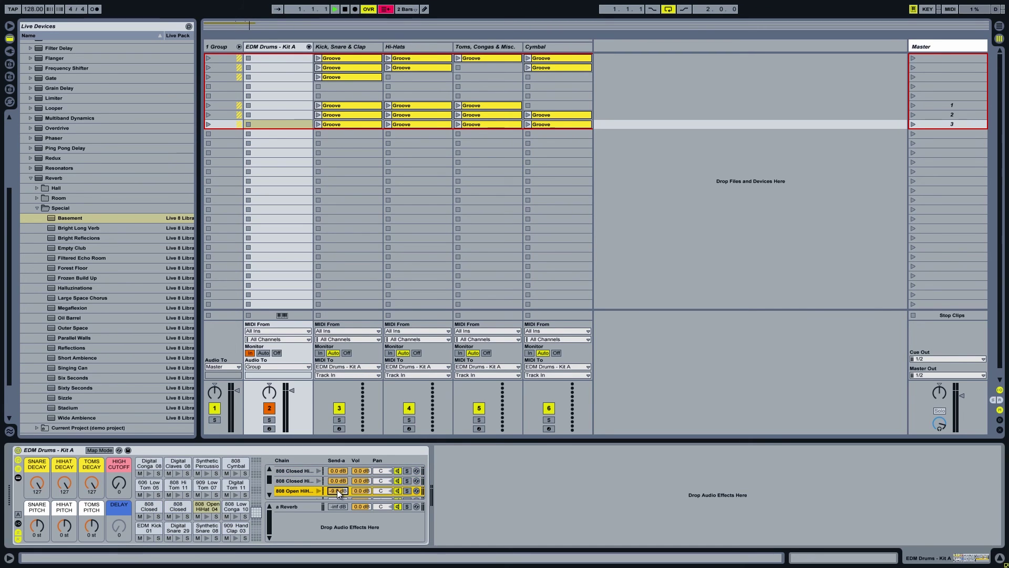